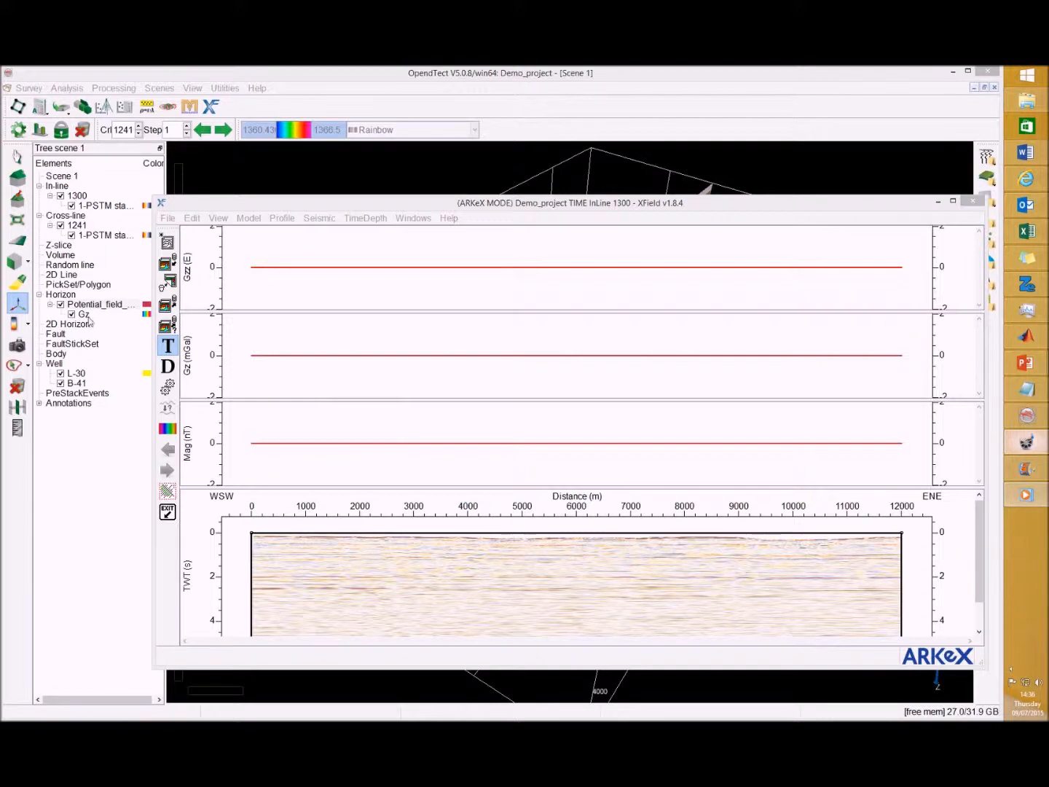
Load the observed gravity Gzz profile from the 3D horizon Potential_field_data using its Gzz attribute
left_click(167, 220)
mouse_move(200, 270)
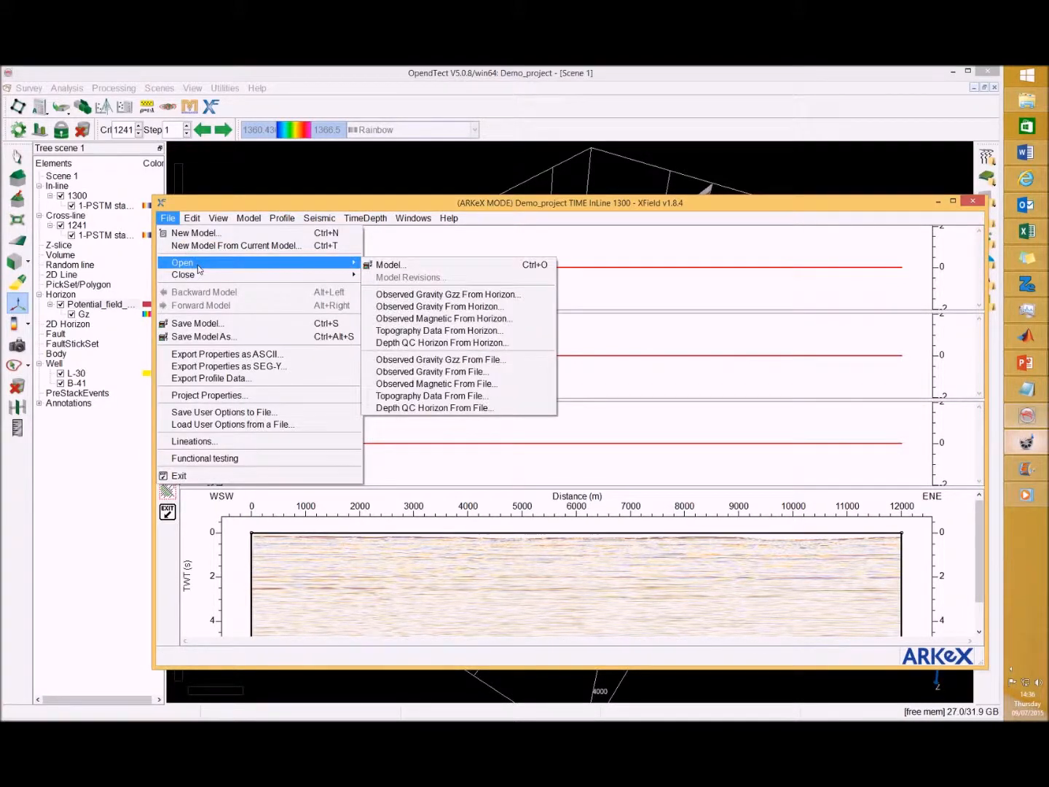
left_click(449, 294)
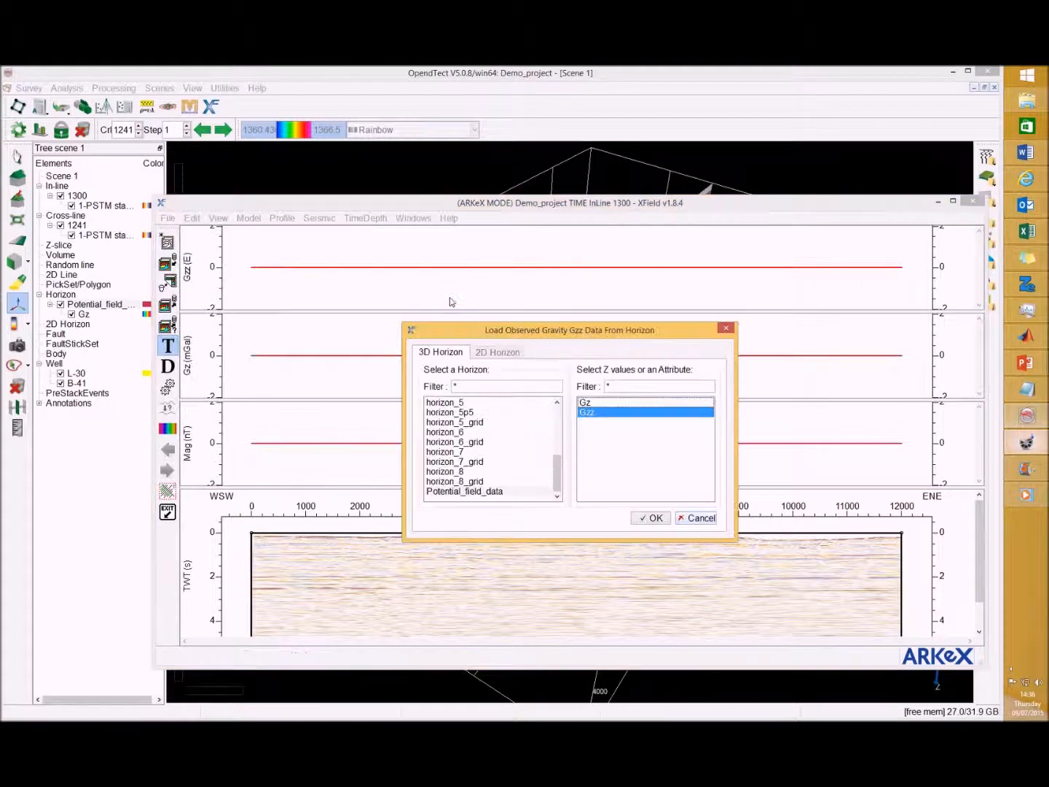
left_click(509, 493)
left_click(507, 481)
left_click(508, 491)
left_click(598, 414)
left_click(647, 519)
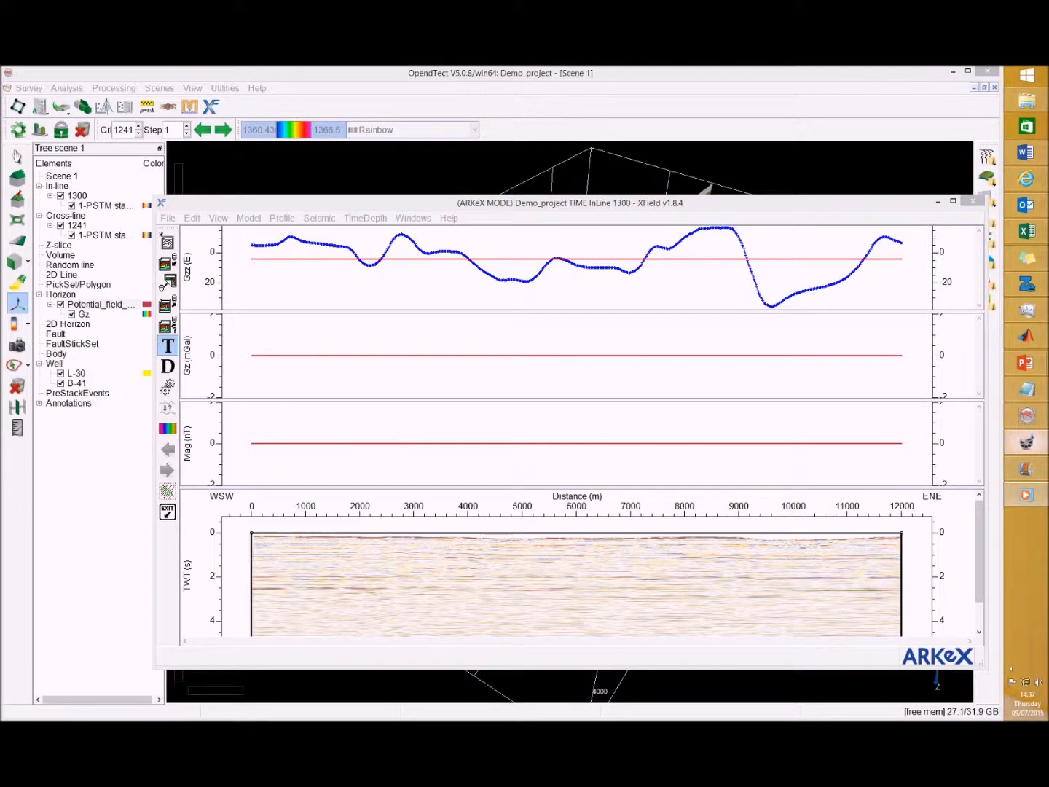
Show the legend on the Gzz profile and move it below the curve near the plot's lower-left corner
left_click(253, 300)
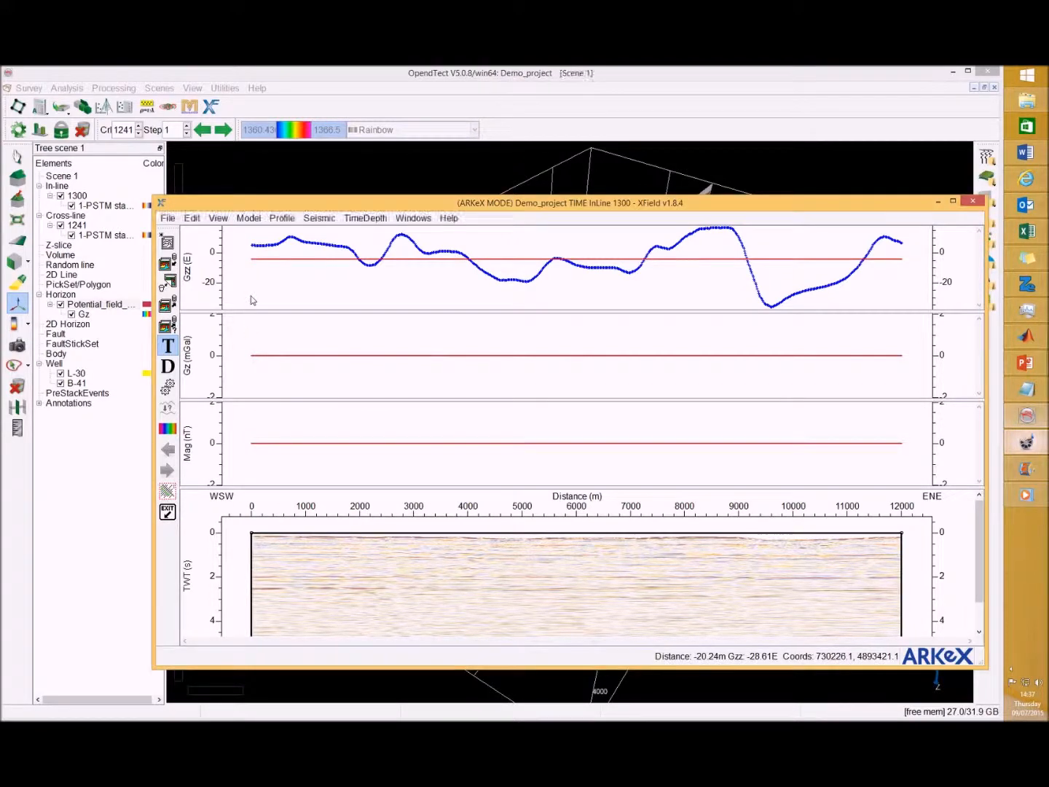
right_click(252, 299)
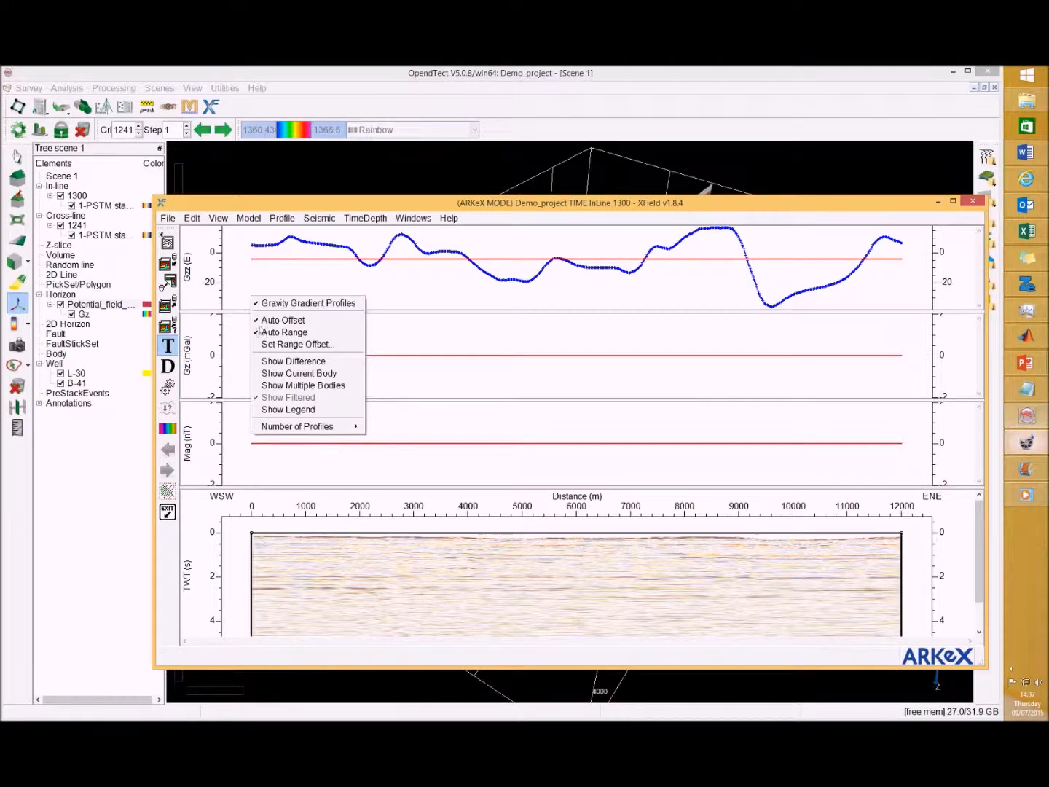
left_click(285, 411)
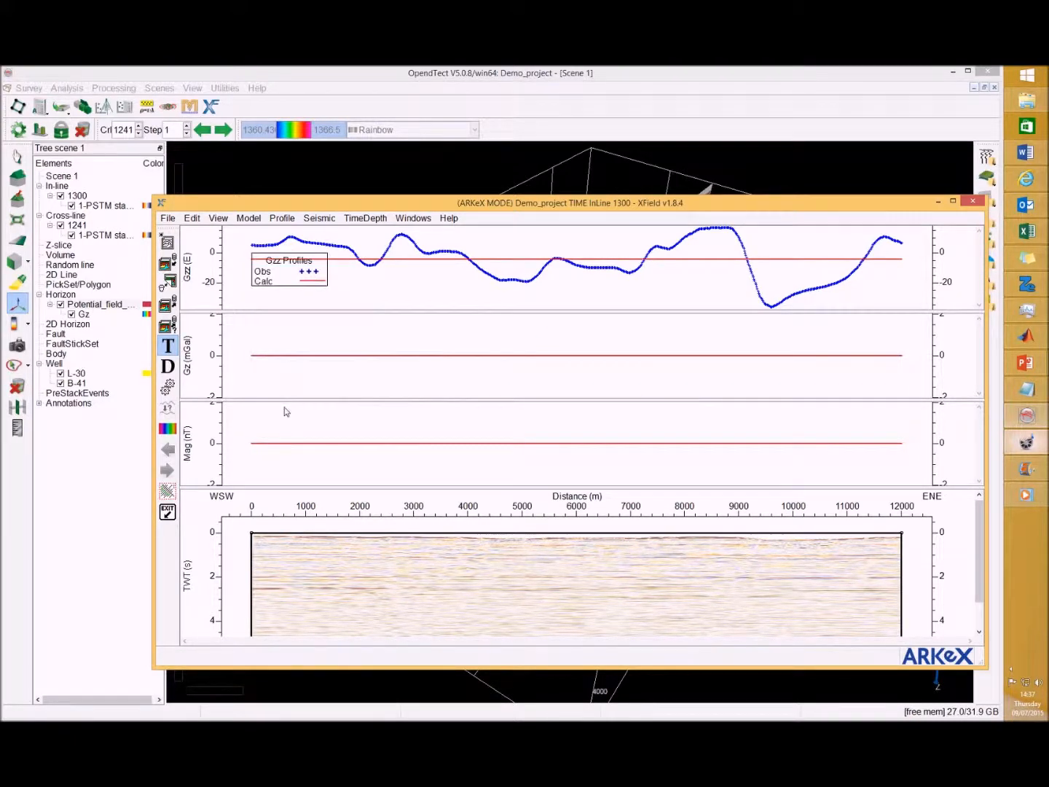
left_click_drag(299, 279, 279, 304)
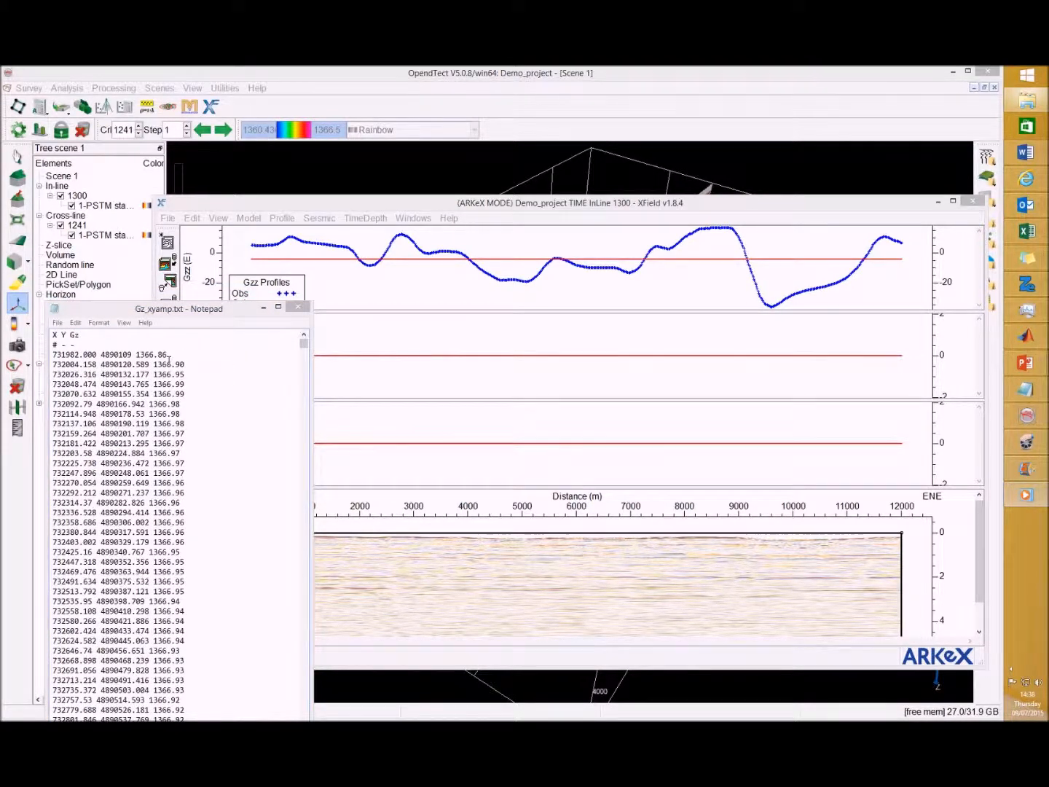
Examine the header lines and the X, Y and Gz columns of Gz_xyamp.txt in Notepad
left_click_drag(76, 336, 53, 335)
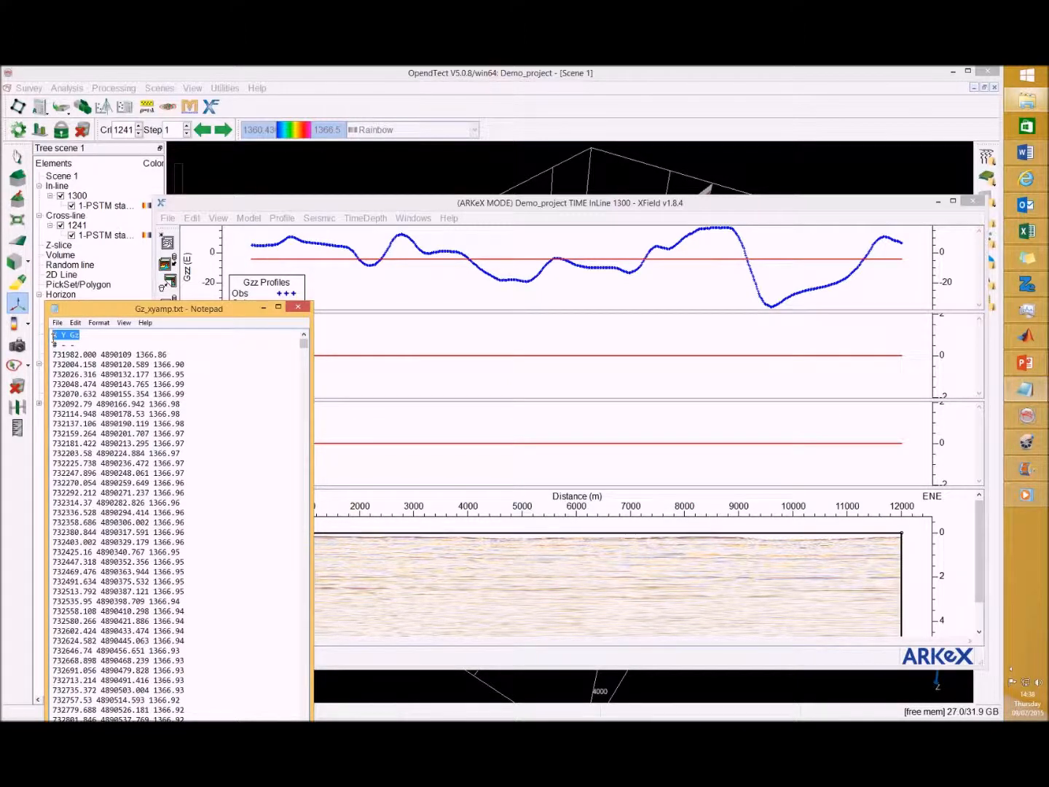
left_click(59, 356)
left_click_drag(108, 346, 45, 336)
Choose Gz_xyamp.txt from the Demo_project folder as the source for the observed gravity import, and close the import dialog without loading
left_click(167, 217)
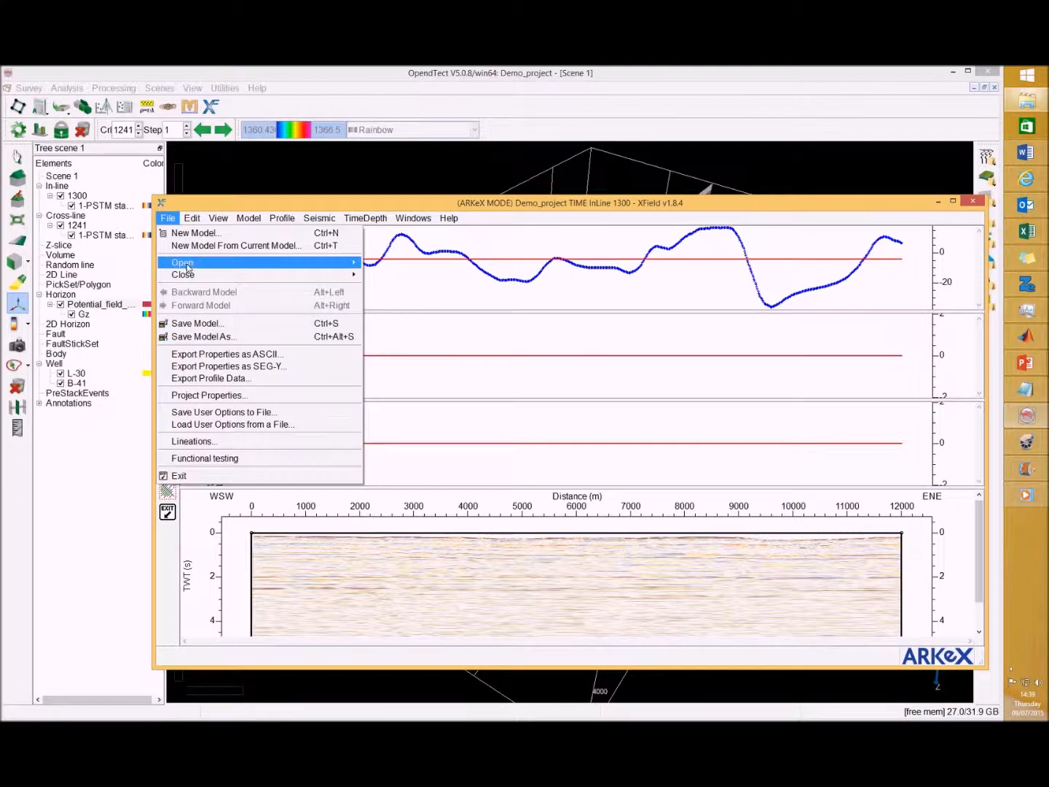
mouse_move(187, 265)
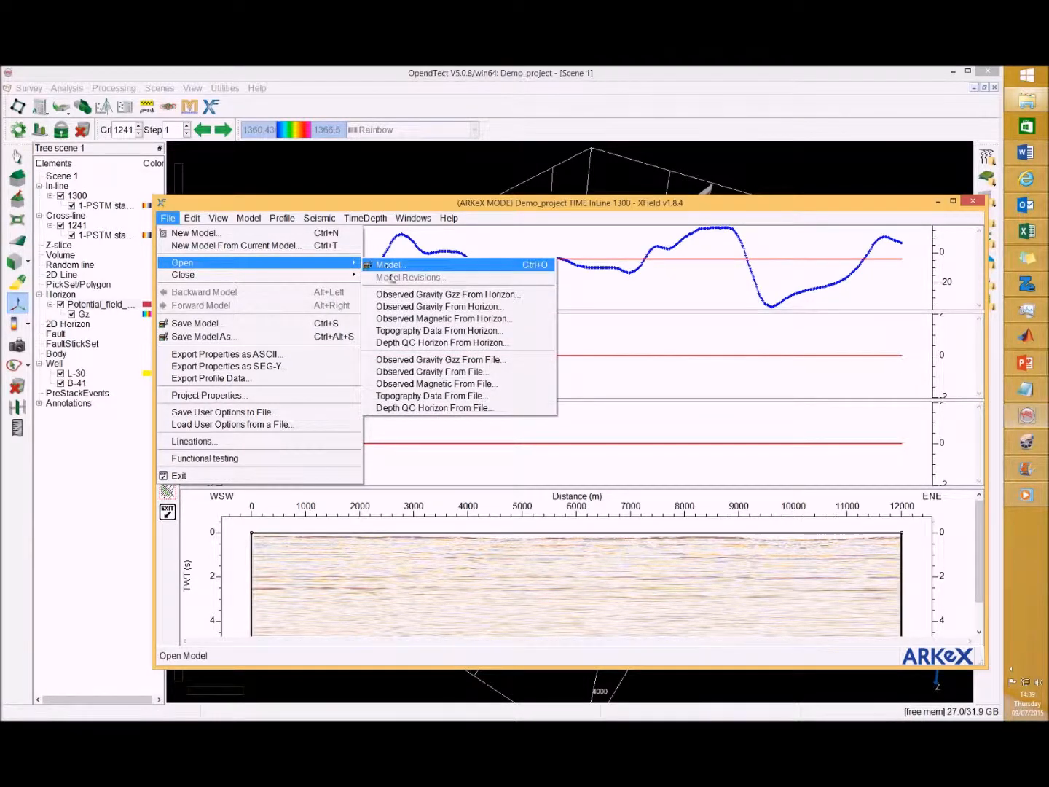
left_click(430, 371)
left_click(645, 490)
left_click(393, 503)
scroll(393, 504, "down", 6)
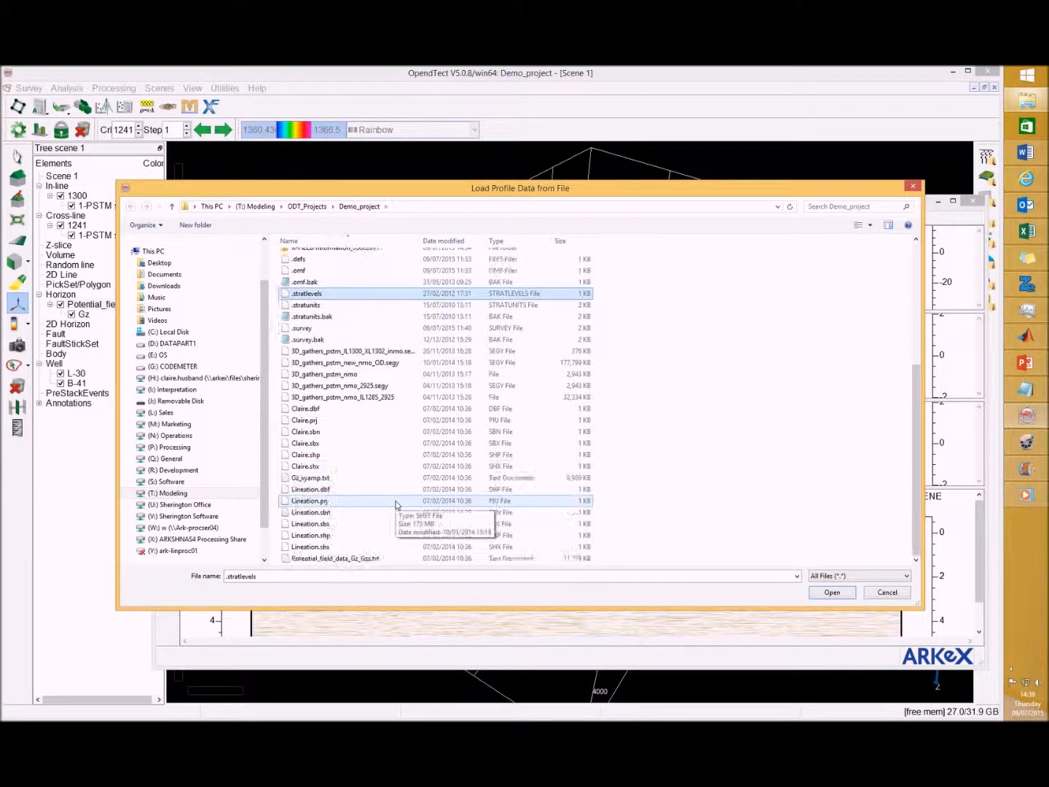
left_click(396, 478)
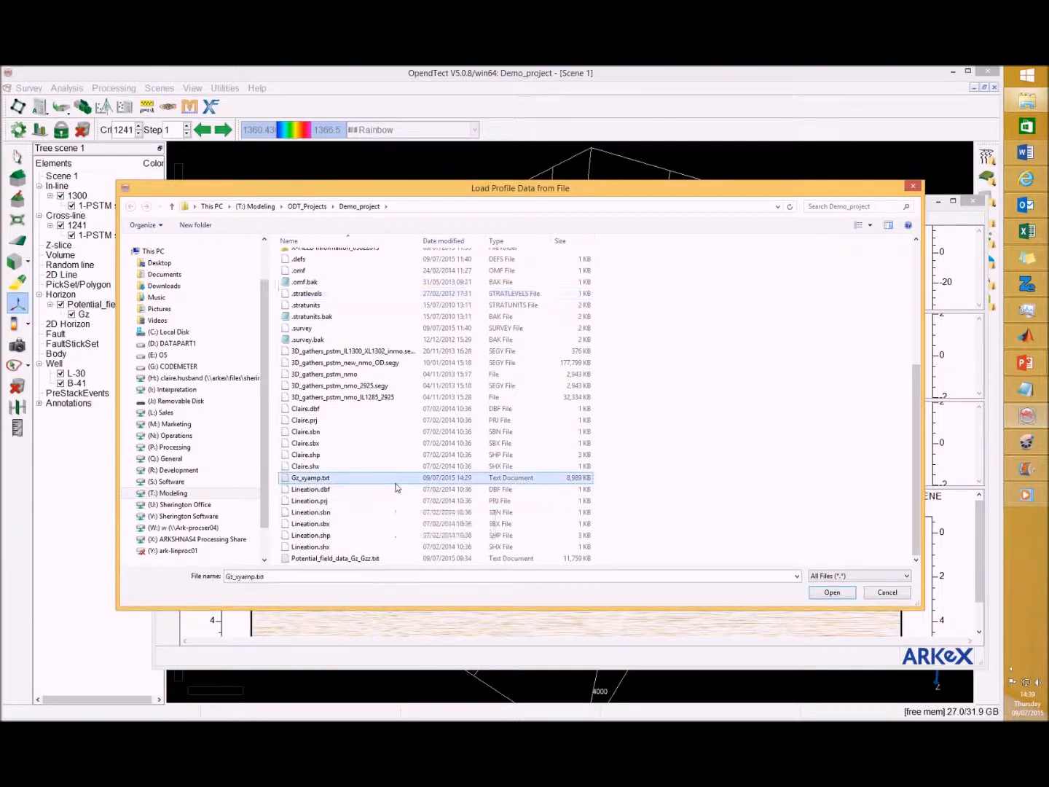
left_click(830, 592)
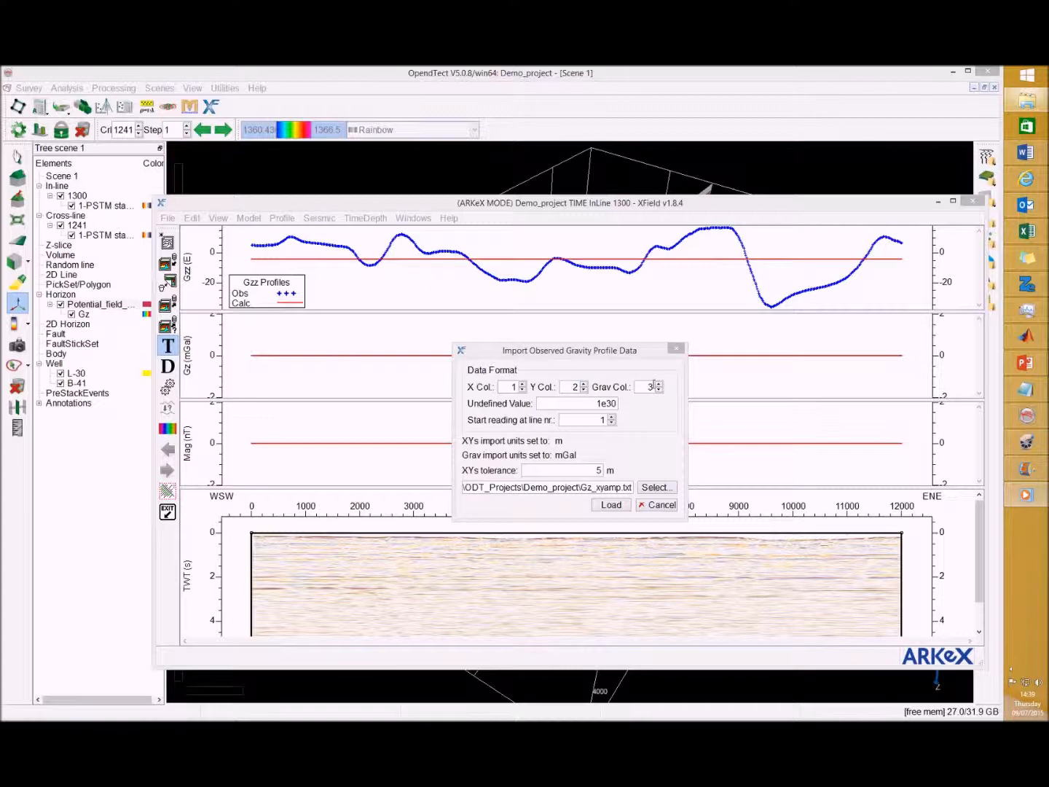
left_click(572, 460)
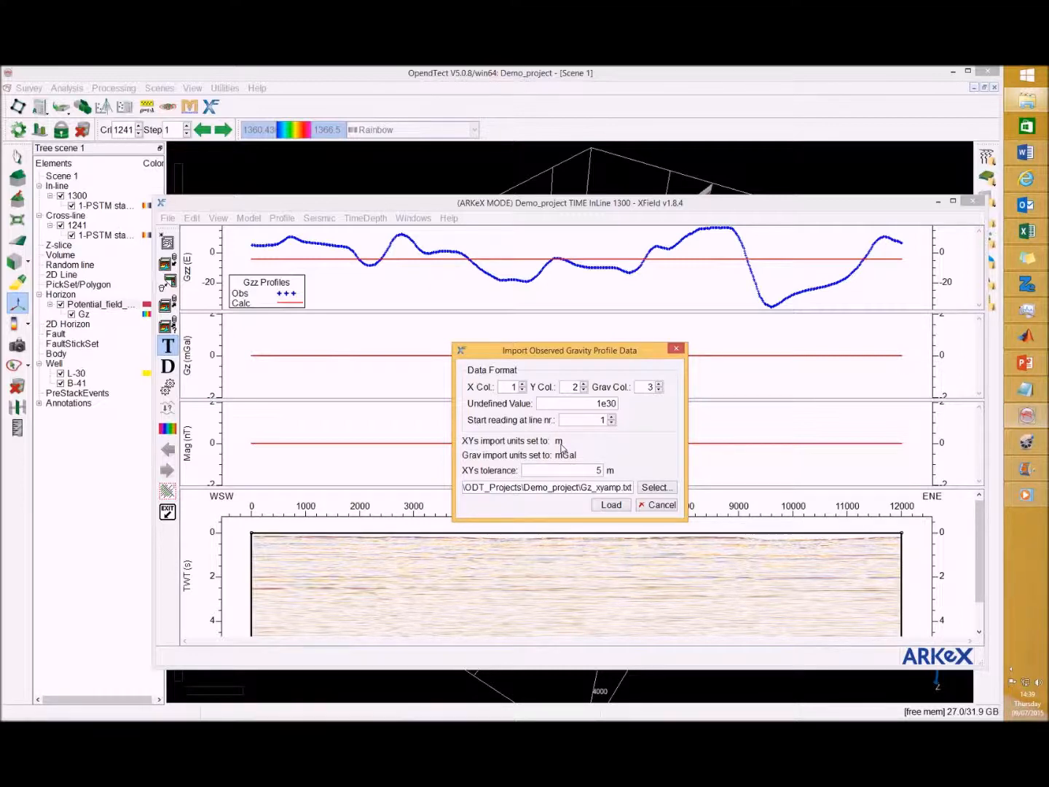
left_click(651, 505)
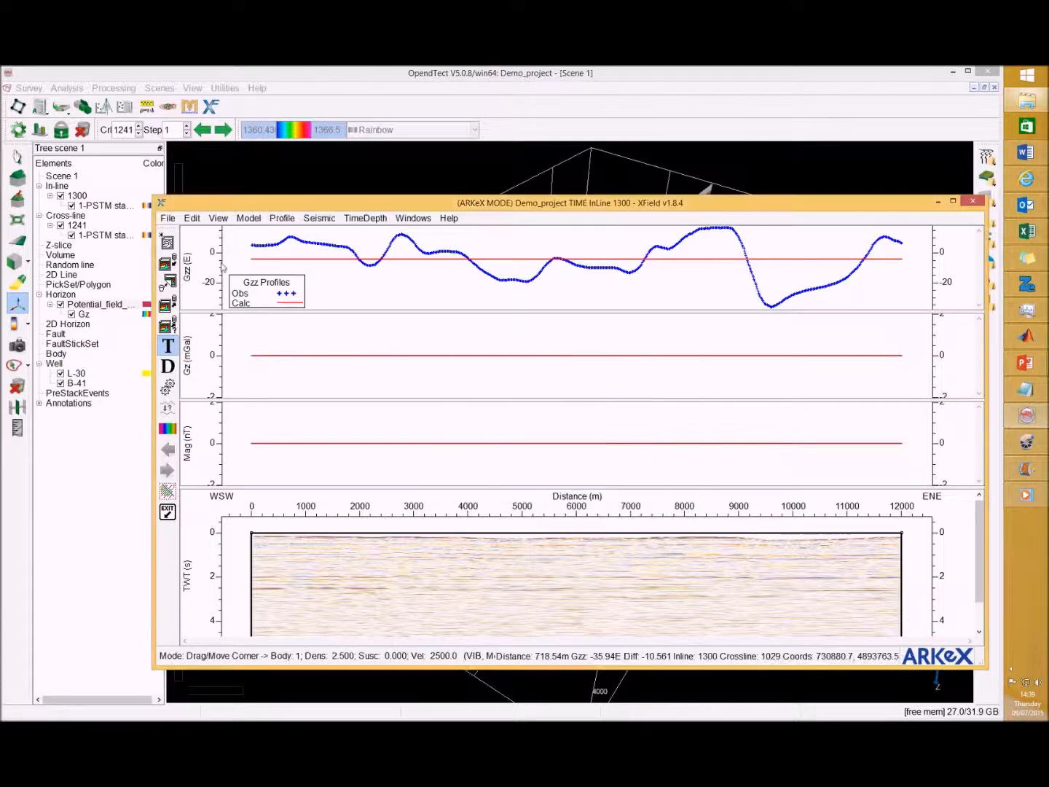
Review the horizontal distance unit options in the project properties and leave them without changes
left_click(169, 218)
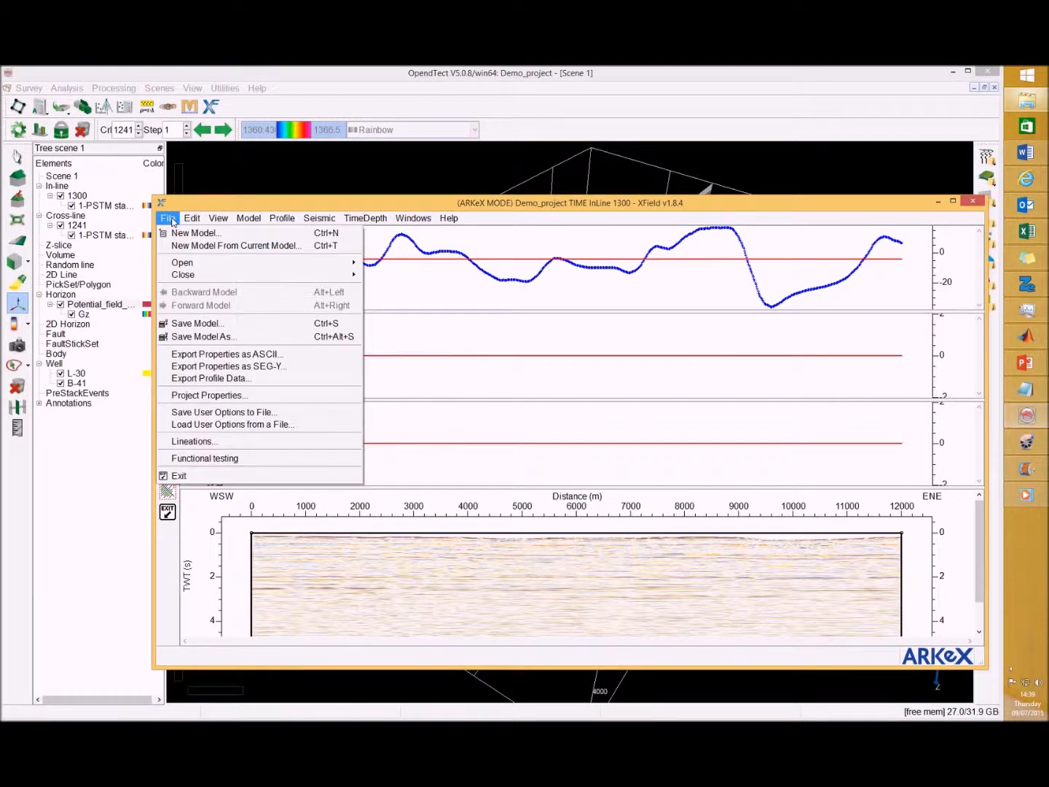
left_click(204, 395)
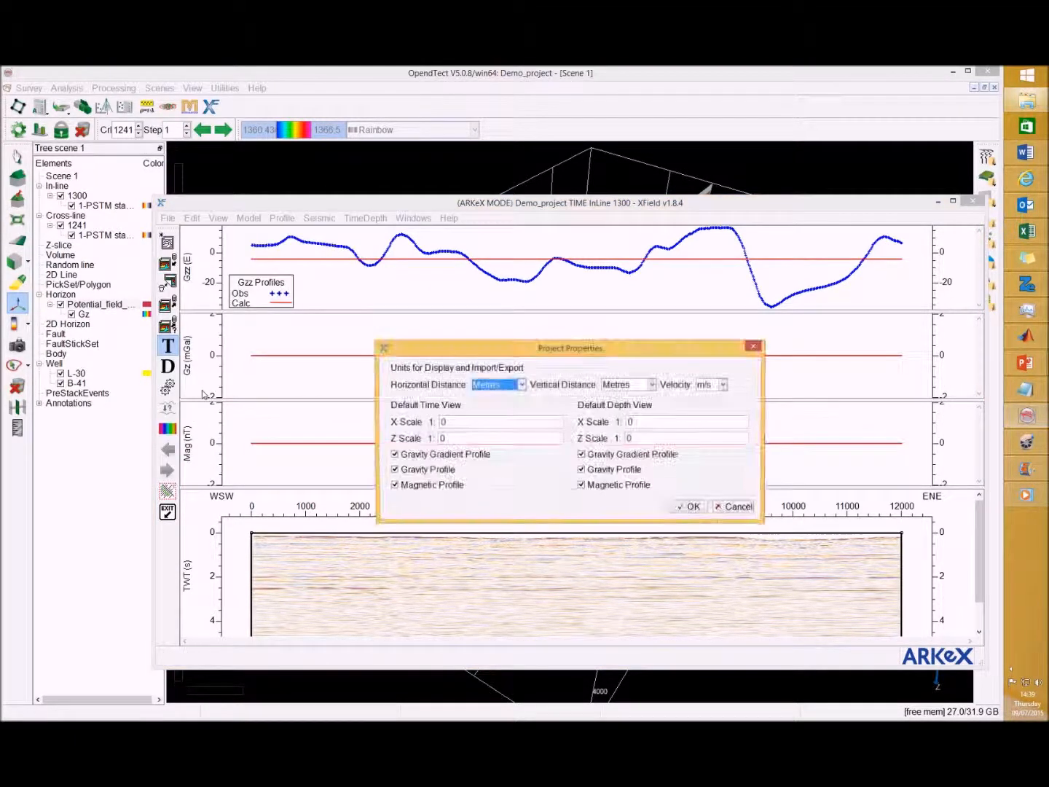
left_click(521, 385)
left_click(521, 389)
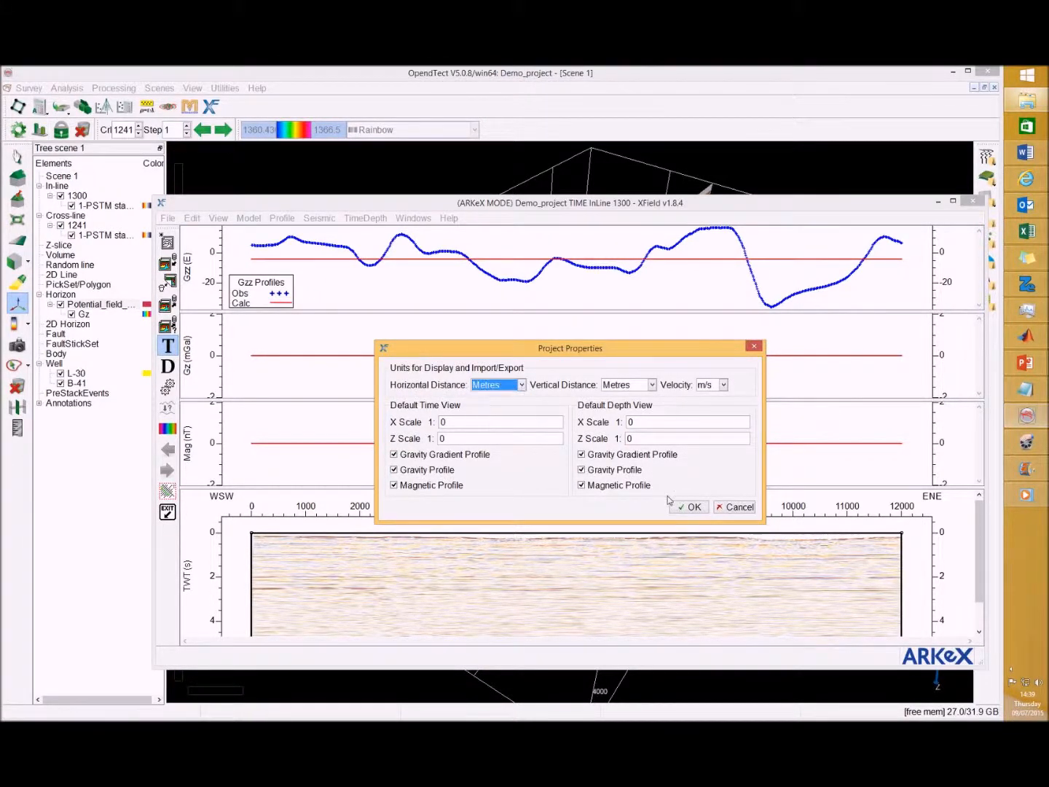
left_click(728, 507)
Load the observed gravity (Gz) profile from Gz_xyamp.txt and acknowledge the loading results
left_click(168, 217)
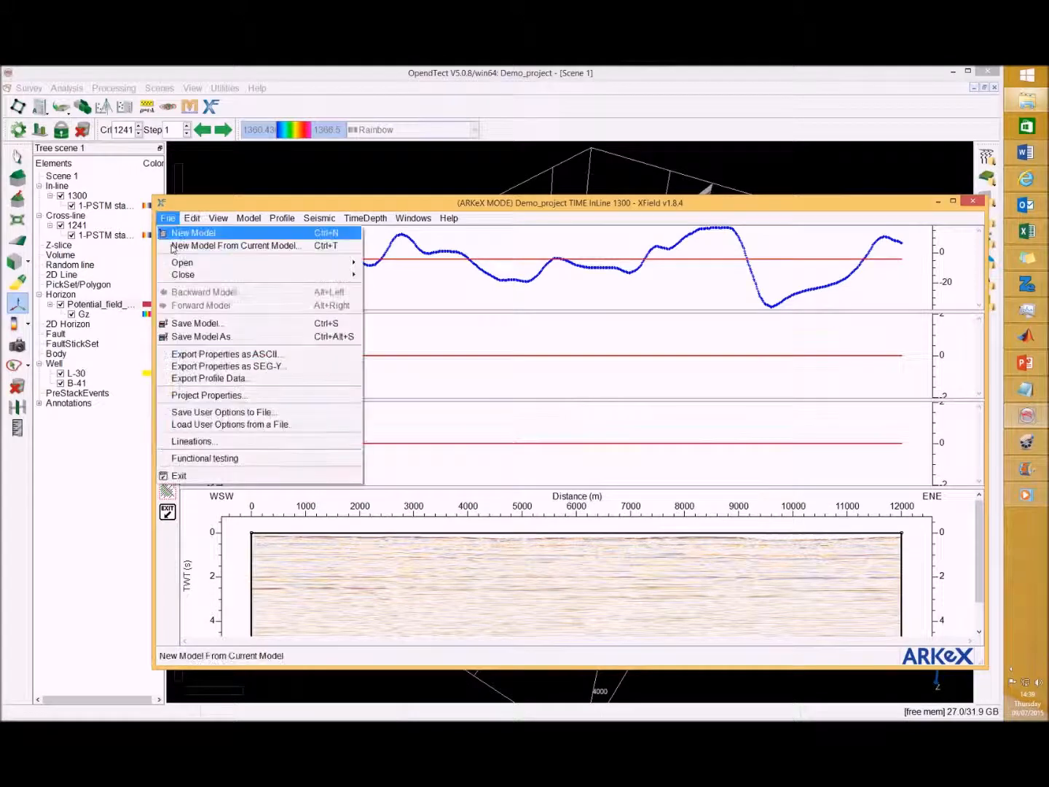
mouse_move(182, 263)
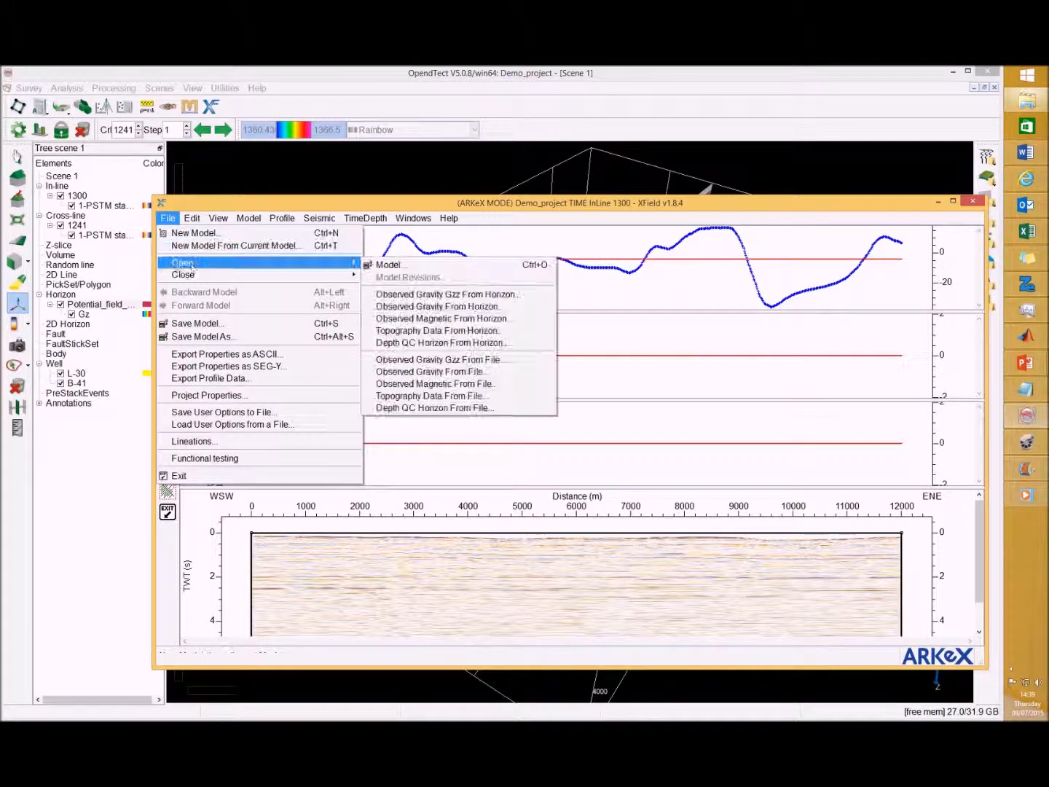
left_click(427, 371)
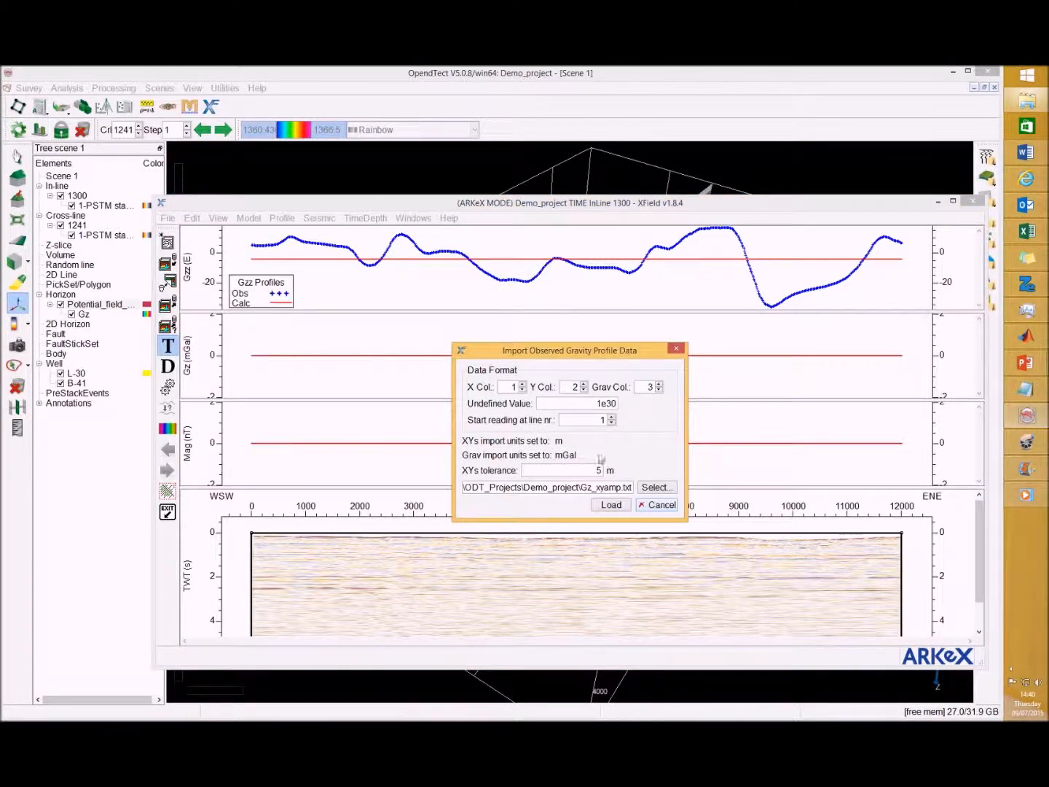
left_click(618, 506)
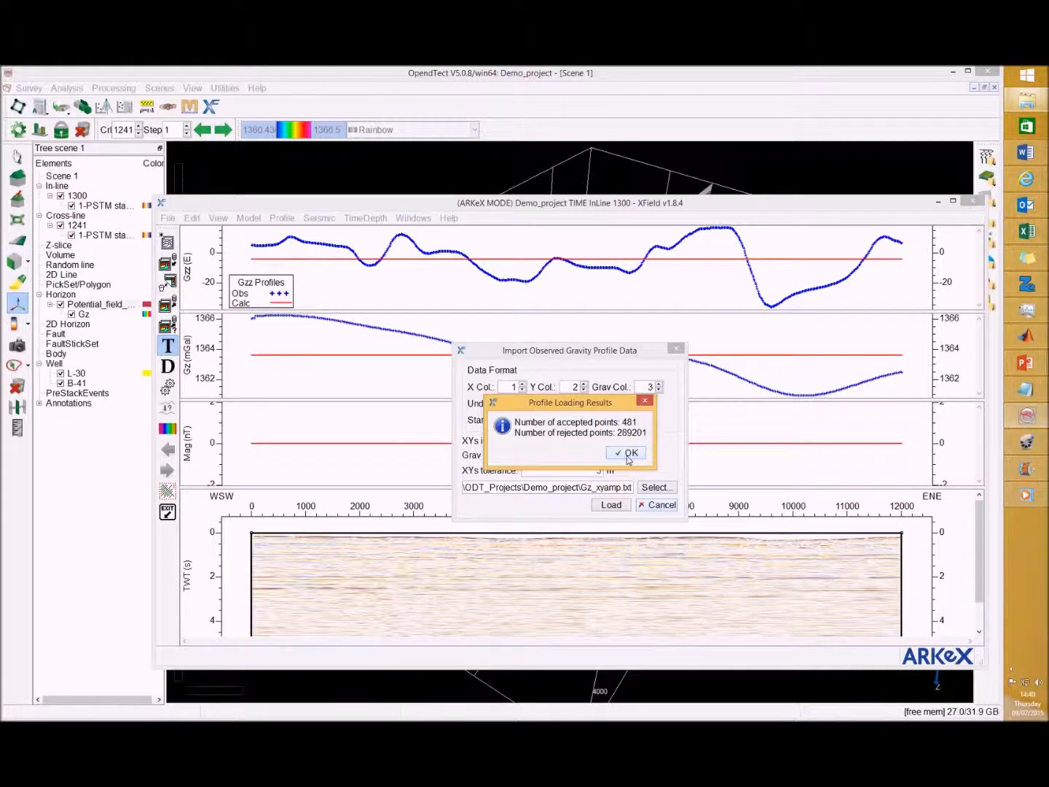
left_click(627, 454)
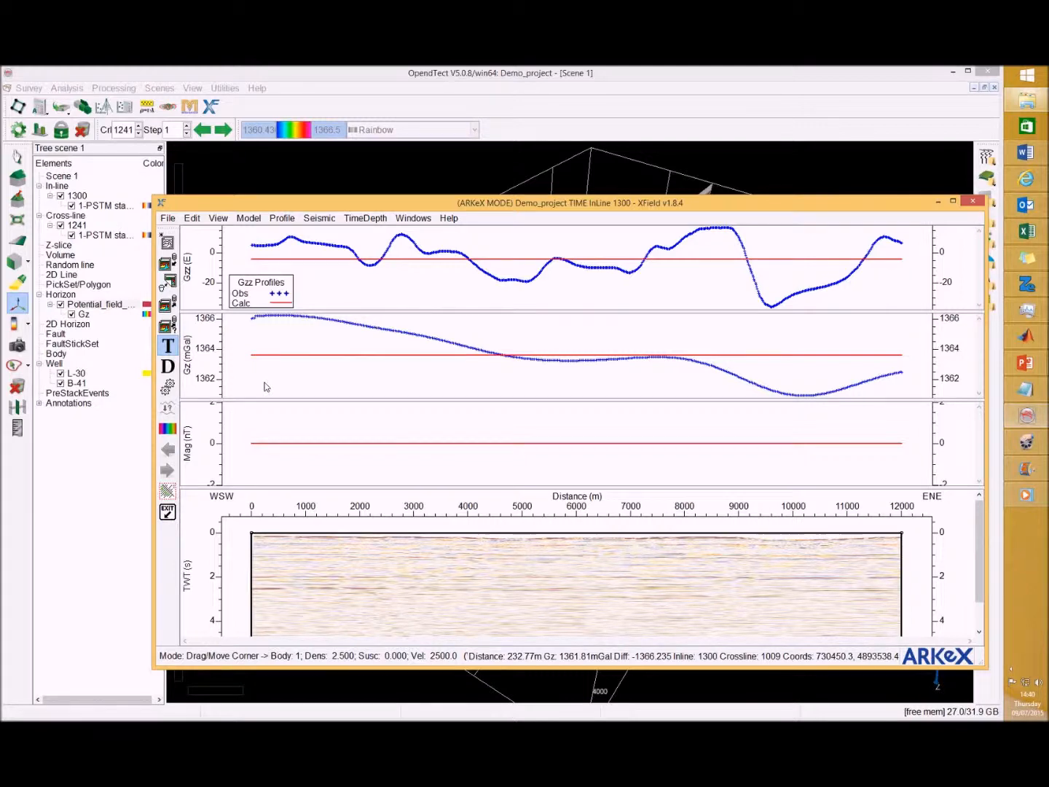
Display horizon_3_grid, horizon_4_grid, horizon_5_grid and horizon_6_grid on the seismic section, and reload the horizon data
left_click(319, 218)
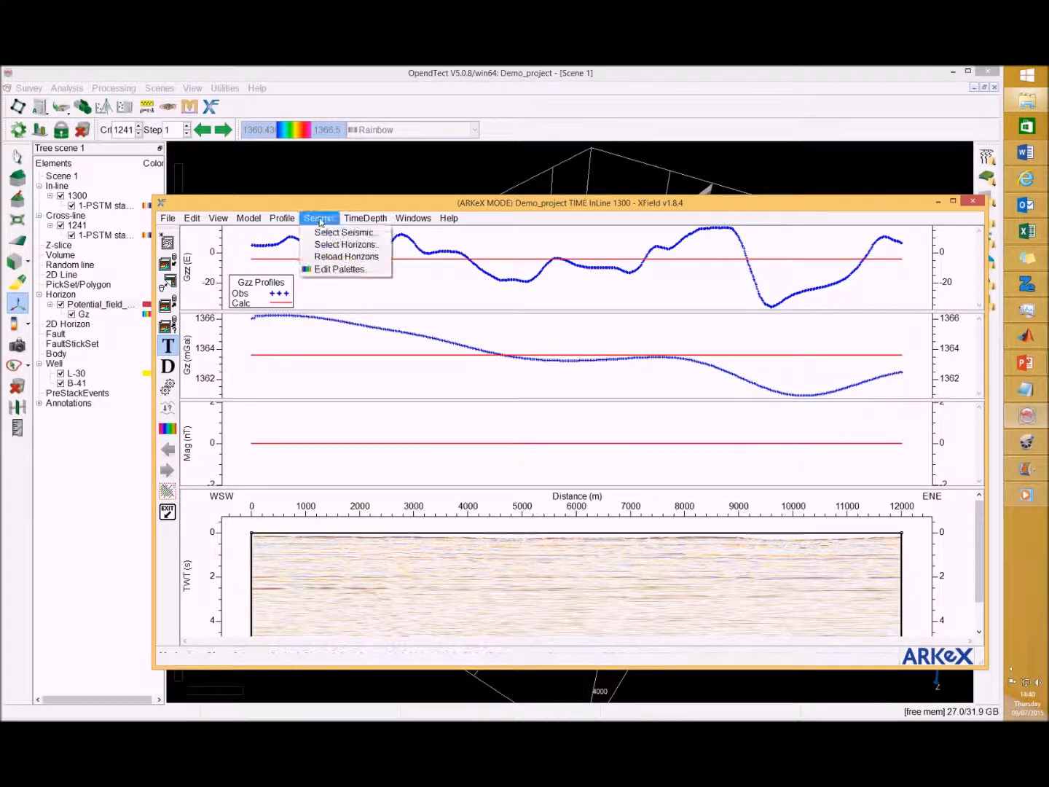
left_click(327, 244)
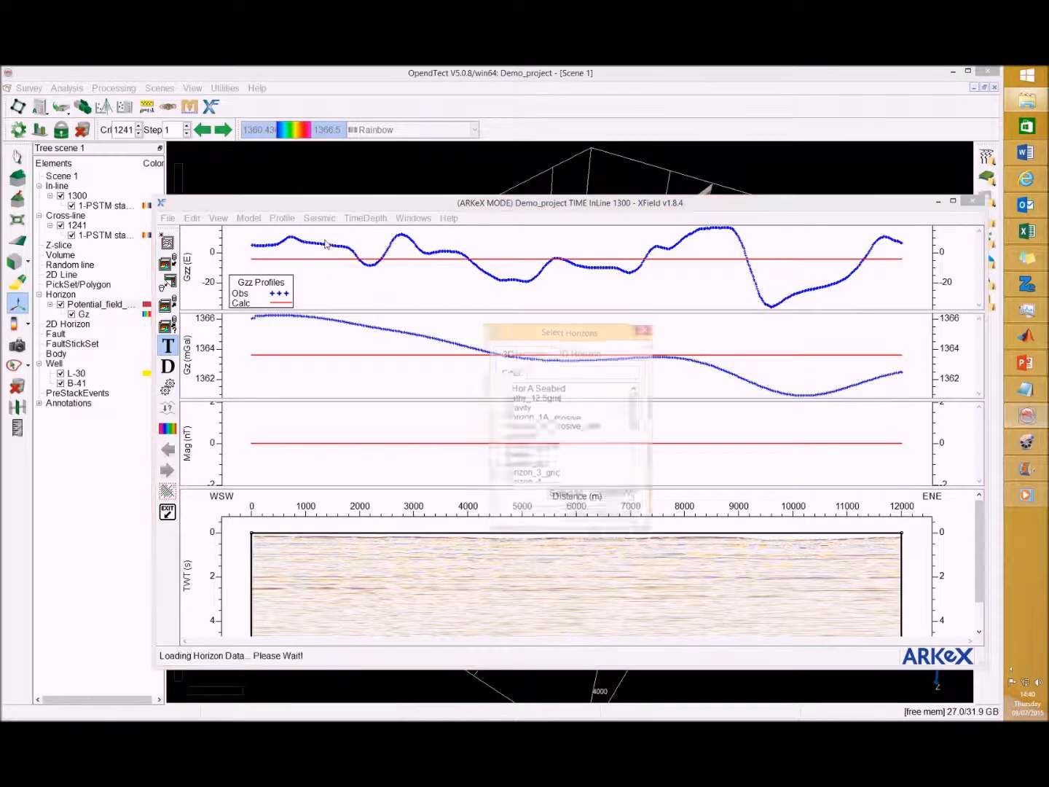
scroll(628, 444, "down", 3)
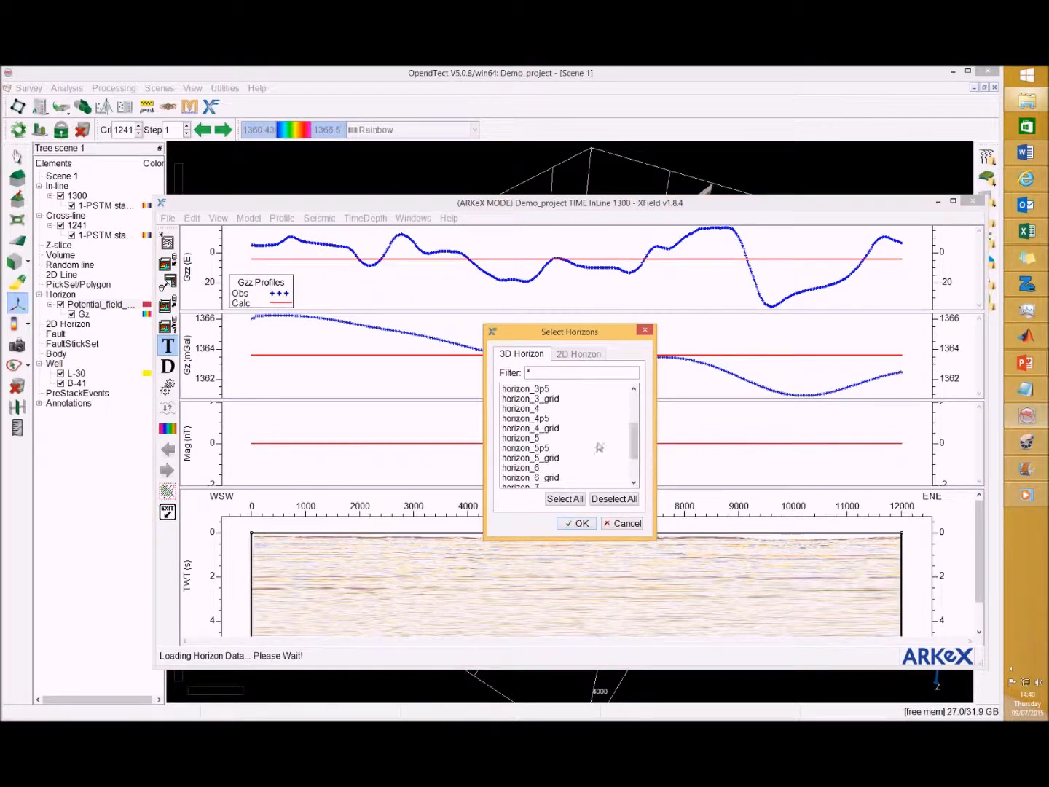
left_click(561, 429)
left_click(560, 457, "ctrl")
left_click(560, 478, "ctrl")
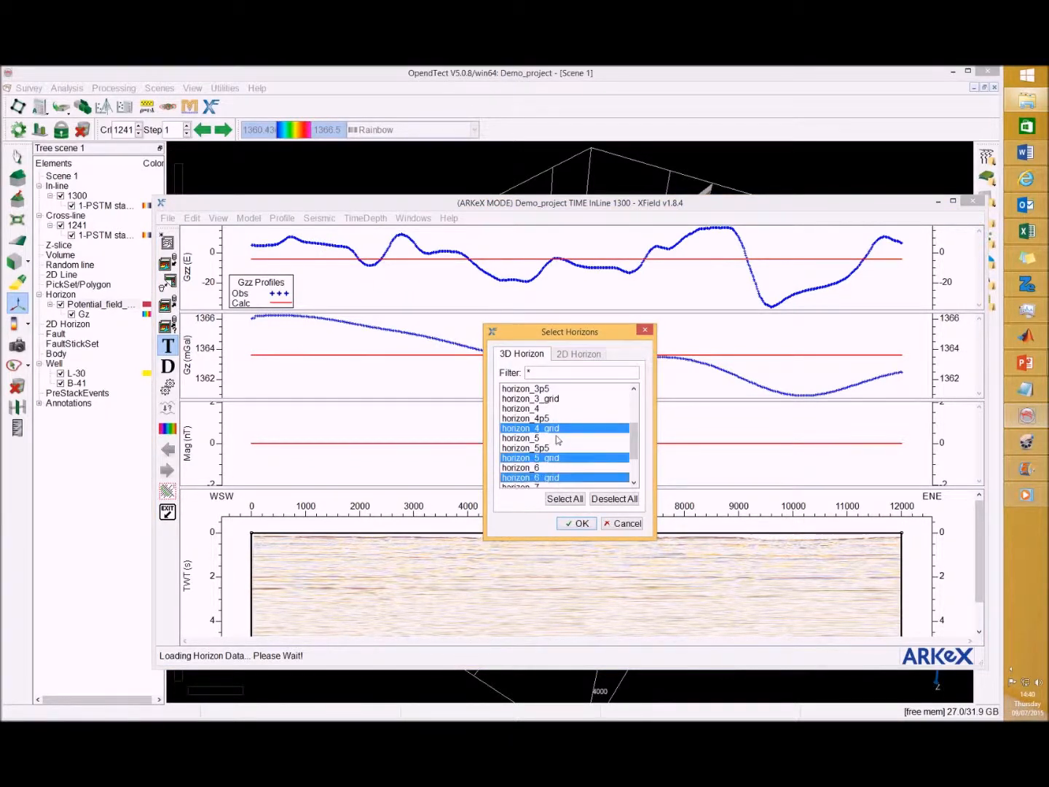
left_click(553, 400, "ctrl")
scroll(557, 423, "down", 3)
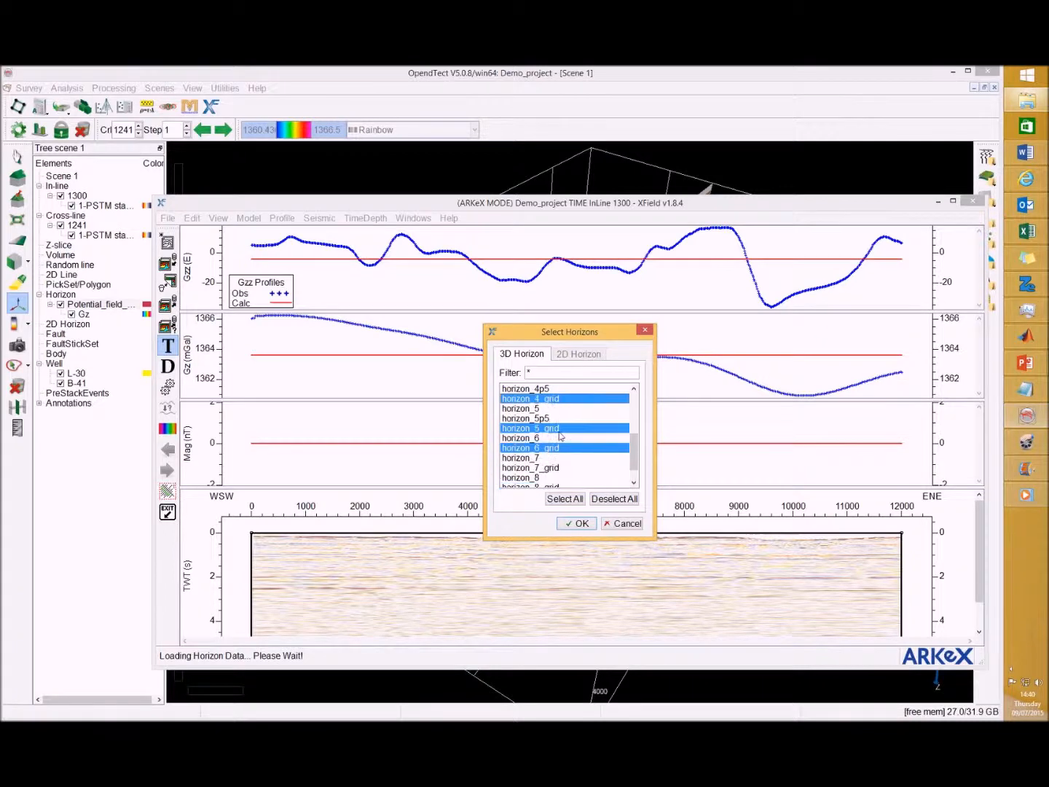
left_click(580, 523)
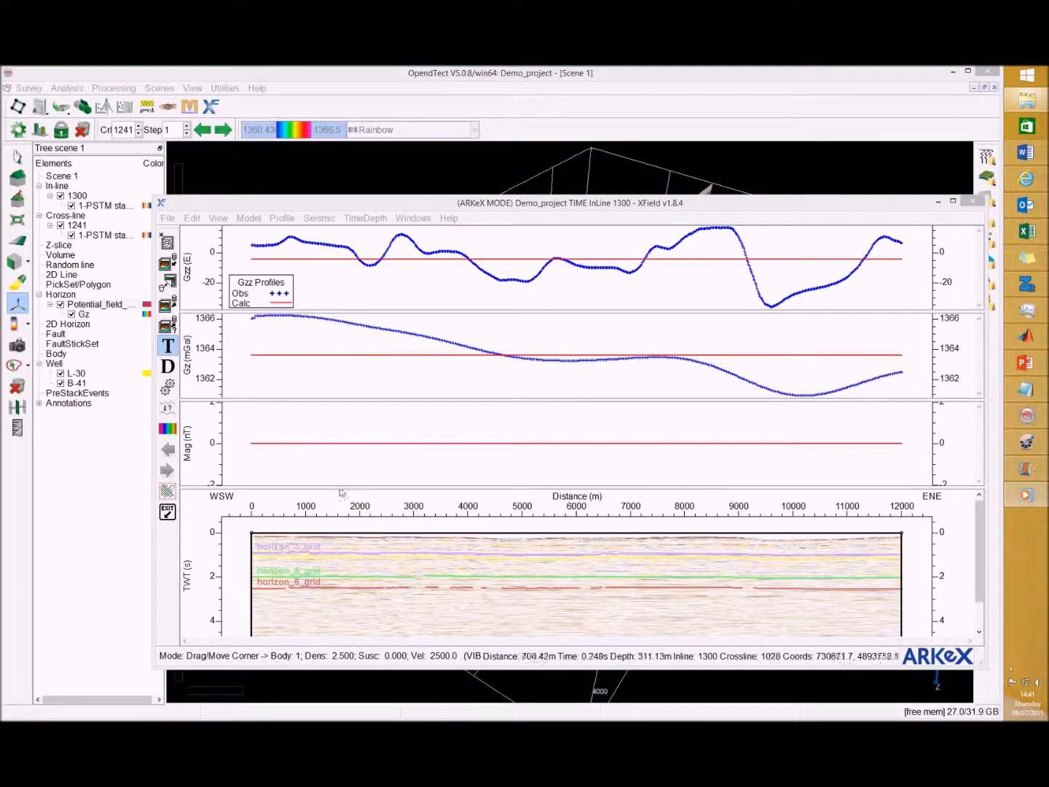
left_click(319, 218)
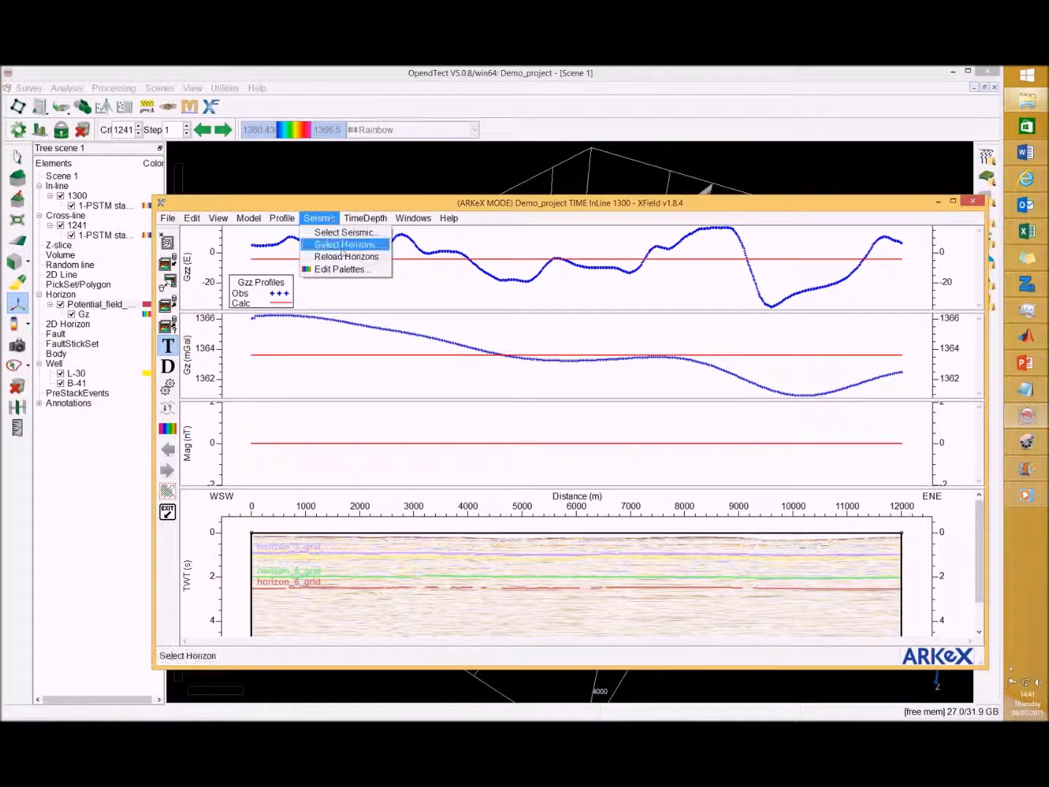
left_click(345, 259)
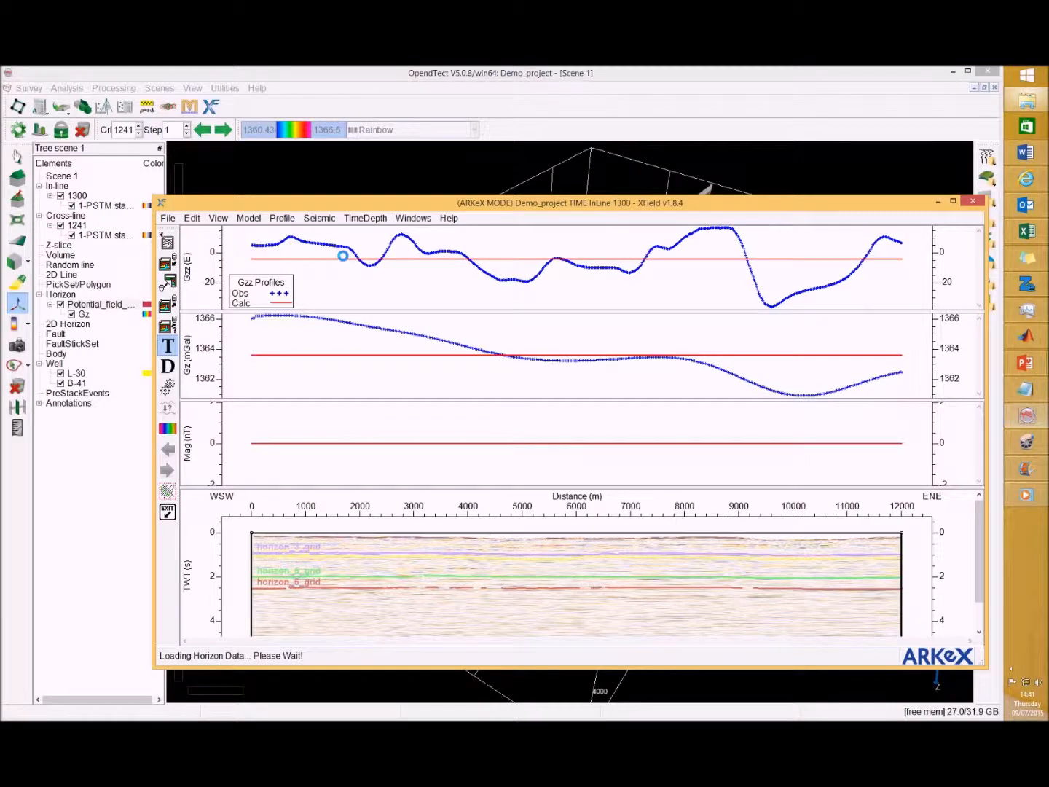